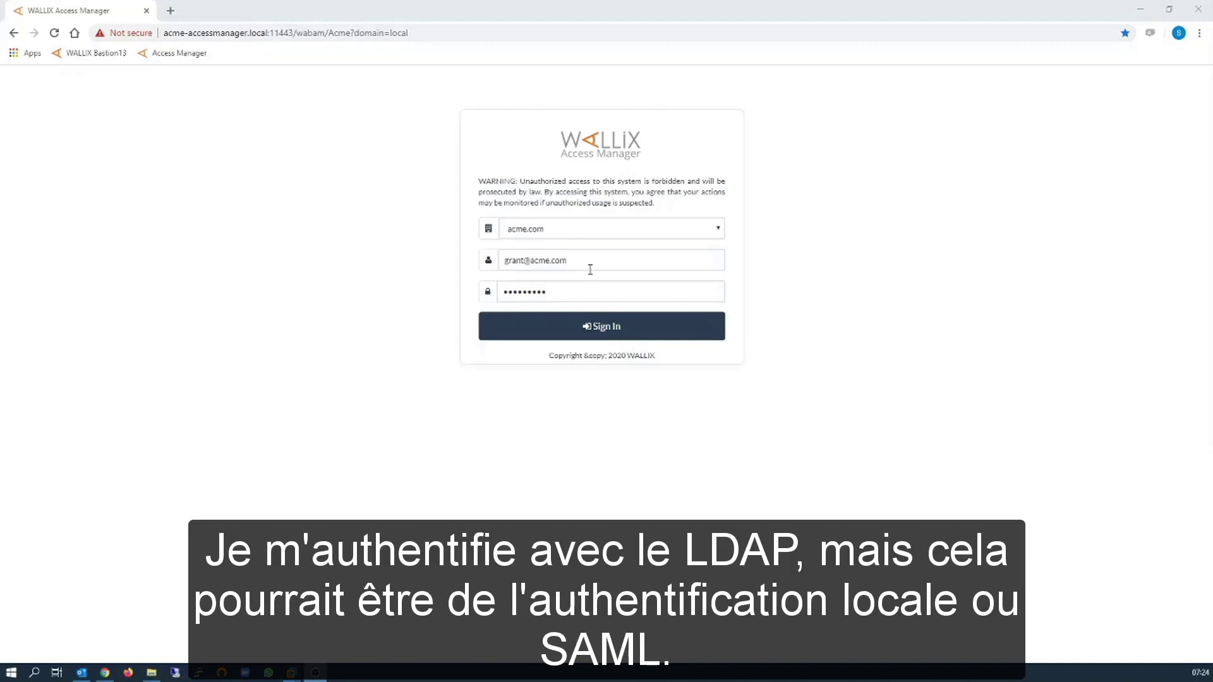
Sign in, then open an RDP session to Windows2K12 from the Engineers_Windows authorizations.
click(616, 331)
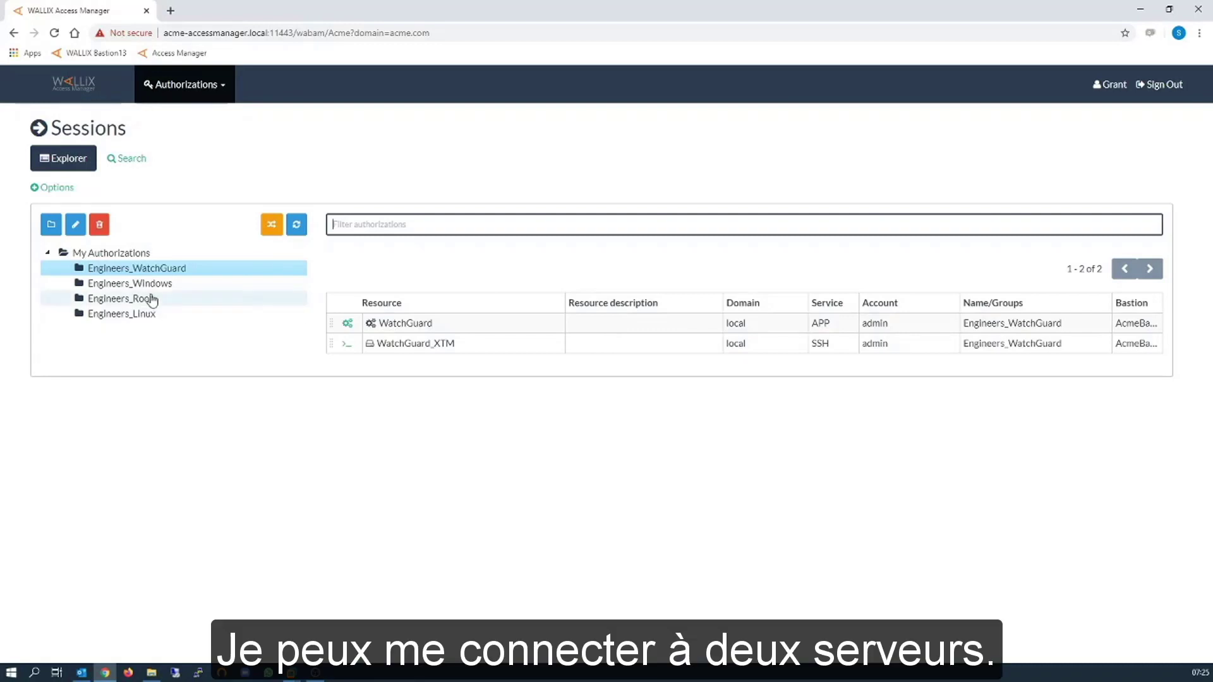
click(162, 290)
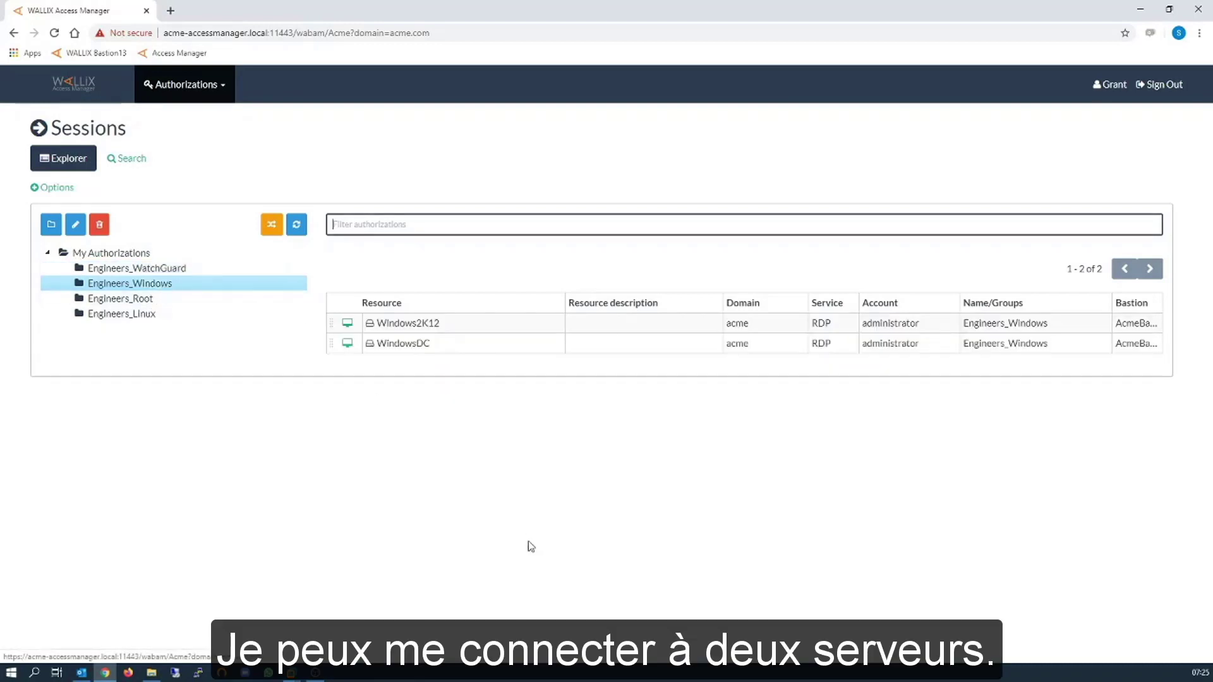
click(347, 323)
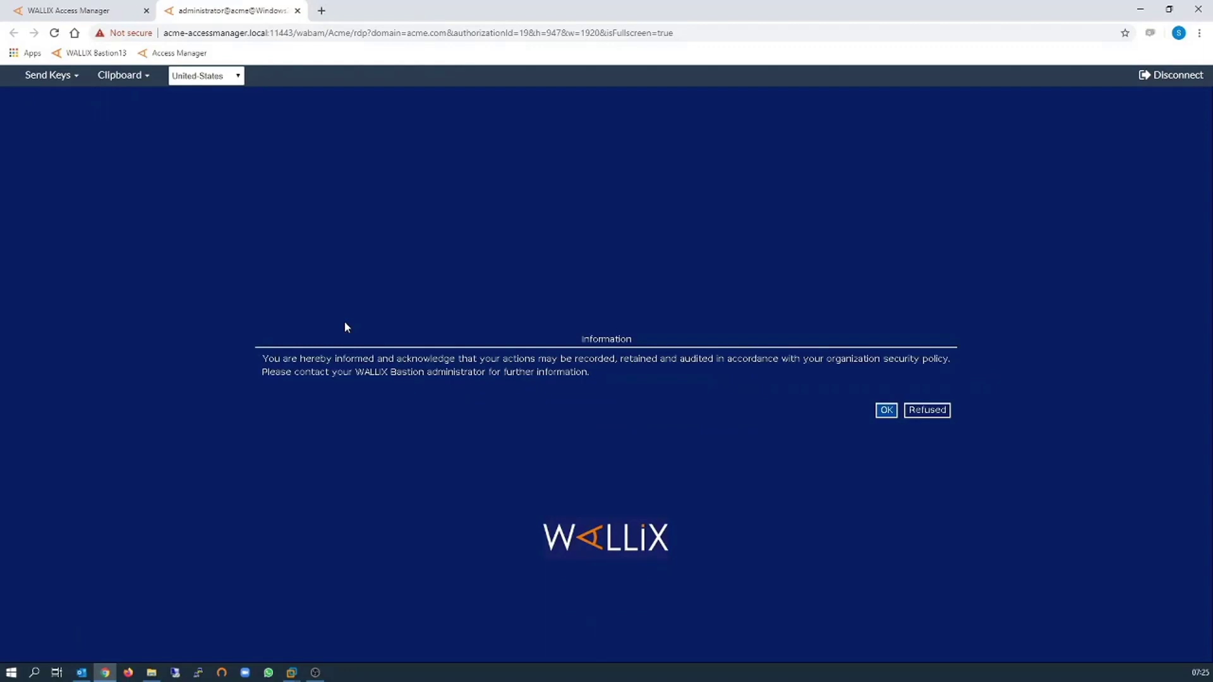
Accept the recording notice, cancel the Shutdown Event Tracker, and check the https session URL.
click(890, 414)
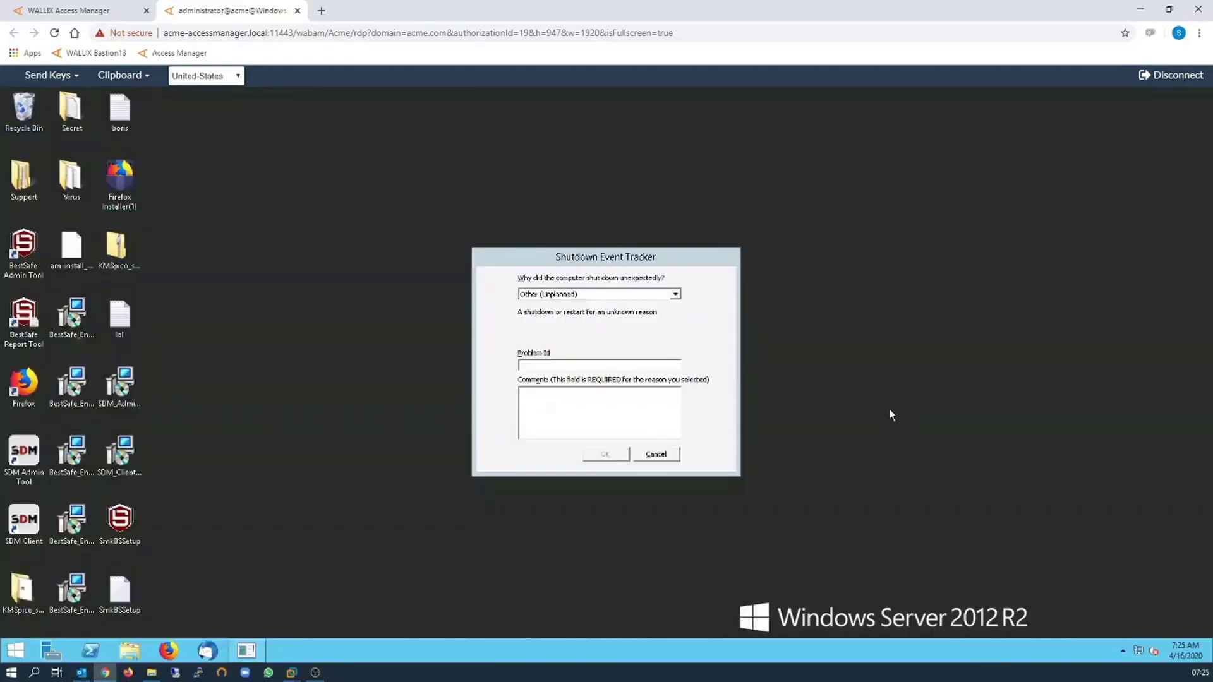
click(655, 457)
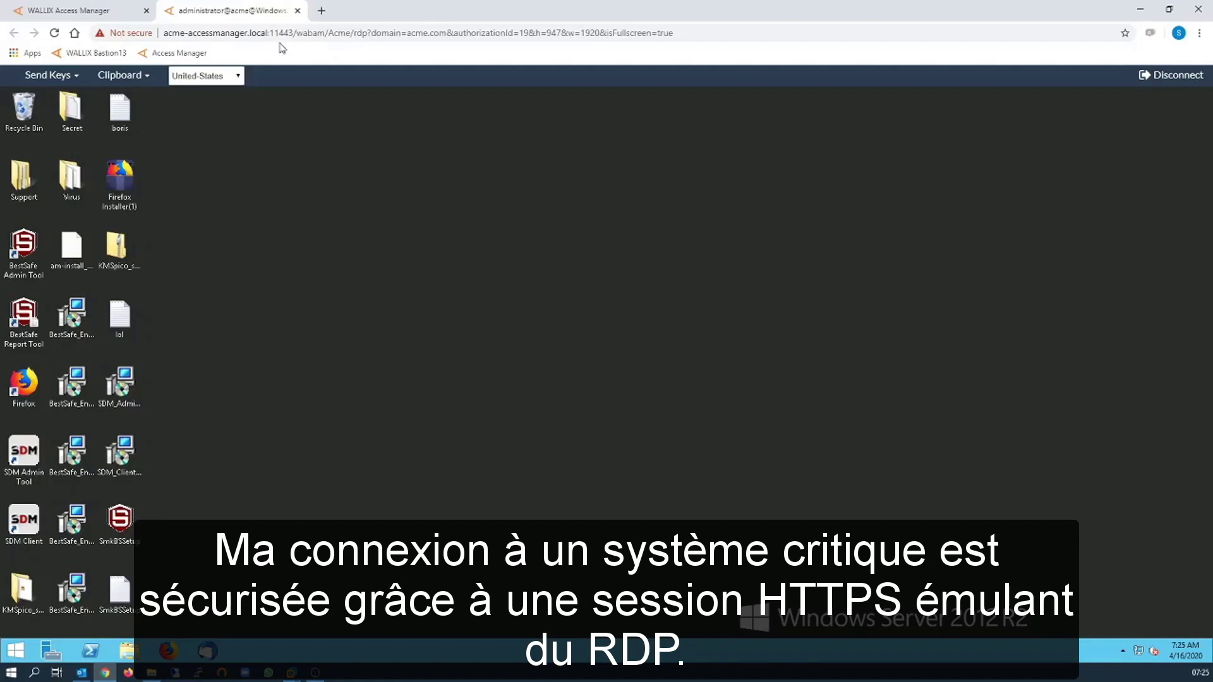
drag(164, 32, 353, 32)
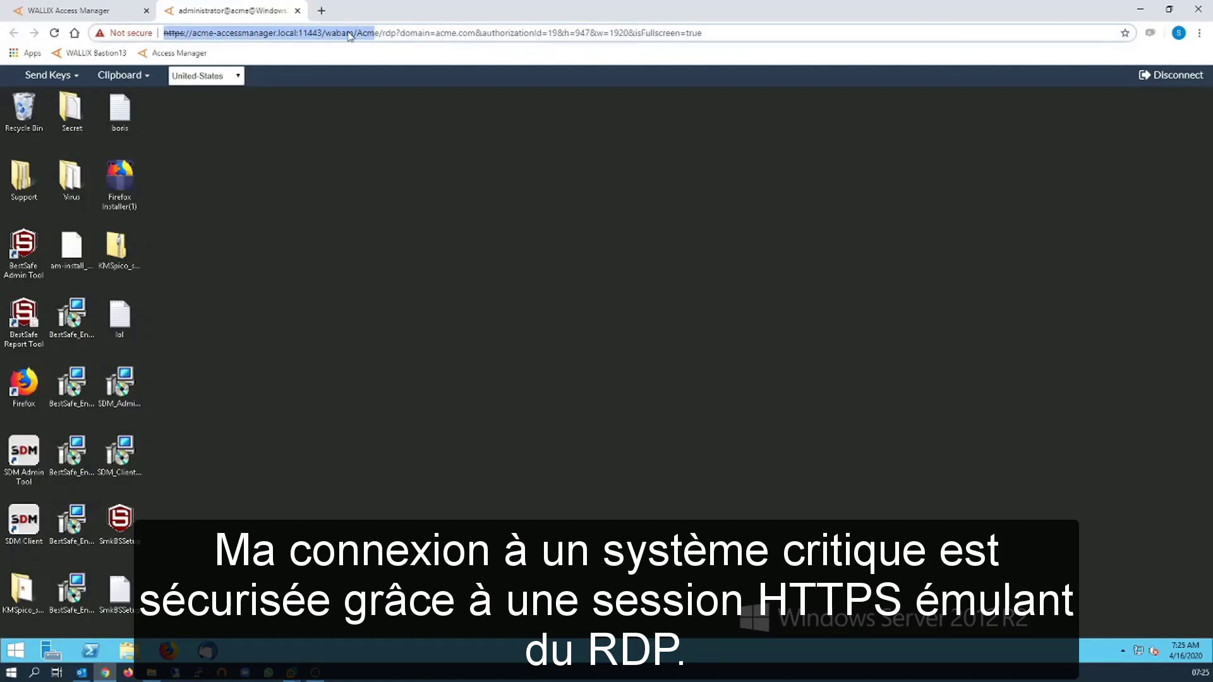
click(365, 247)
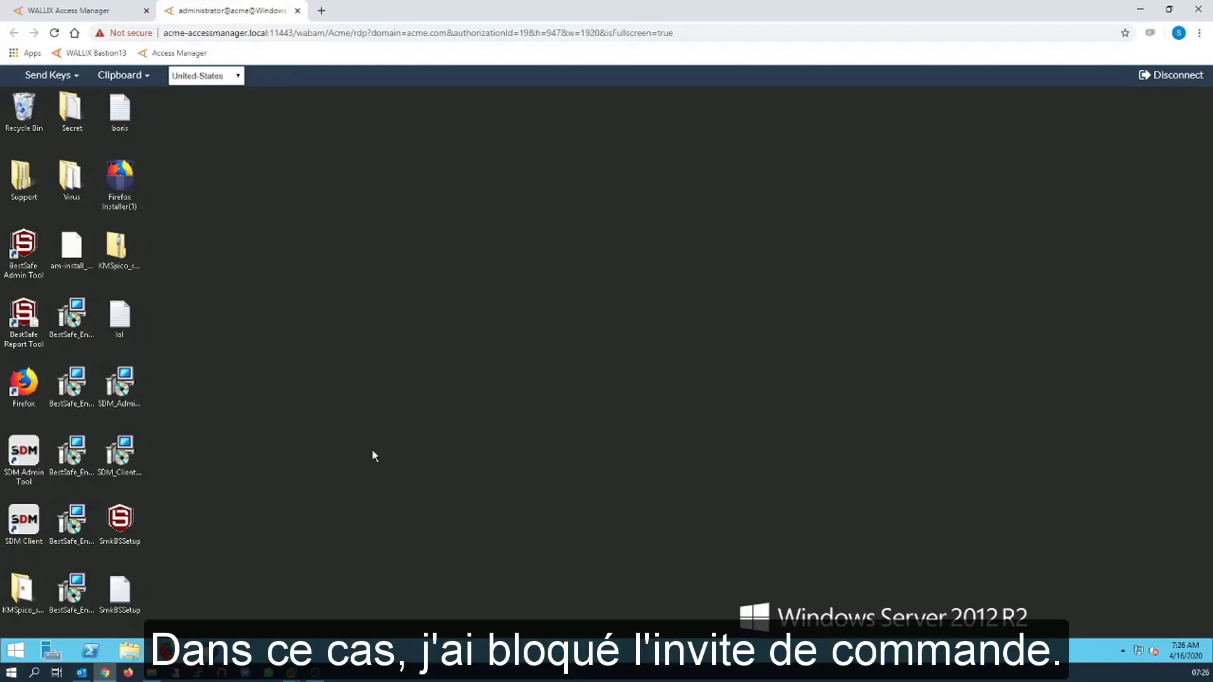
click(14, 660)
text(cm)
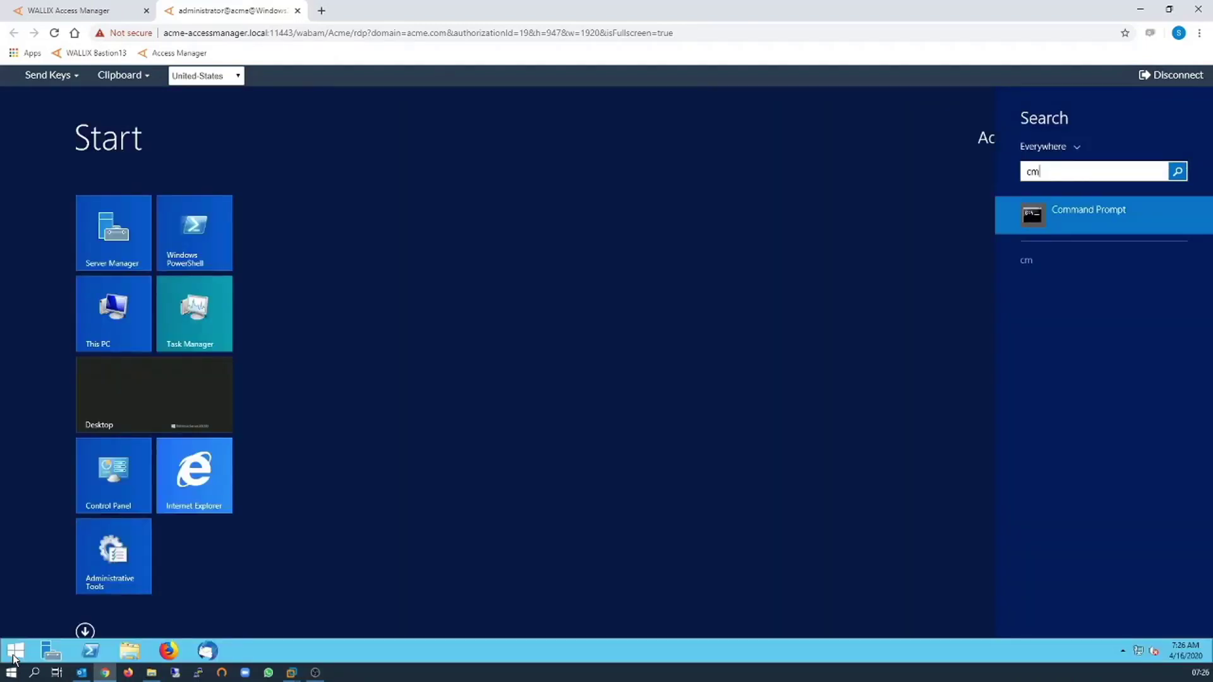
key(Return)
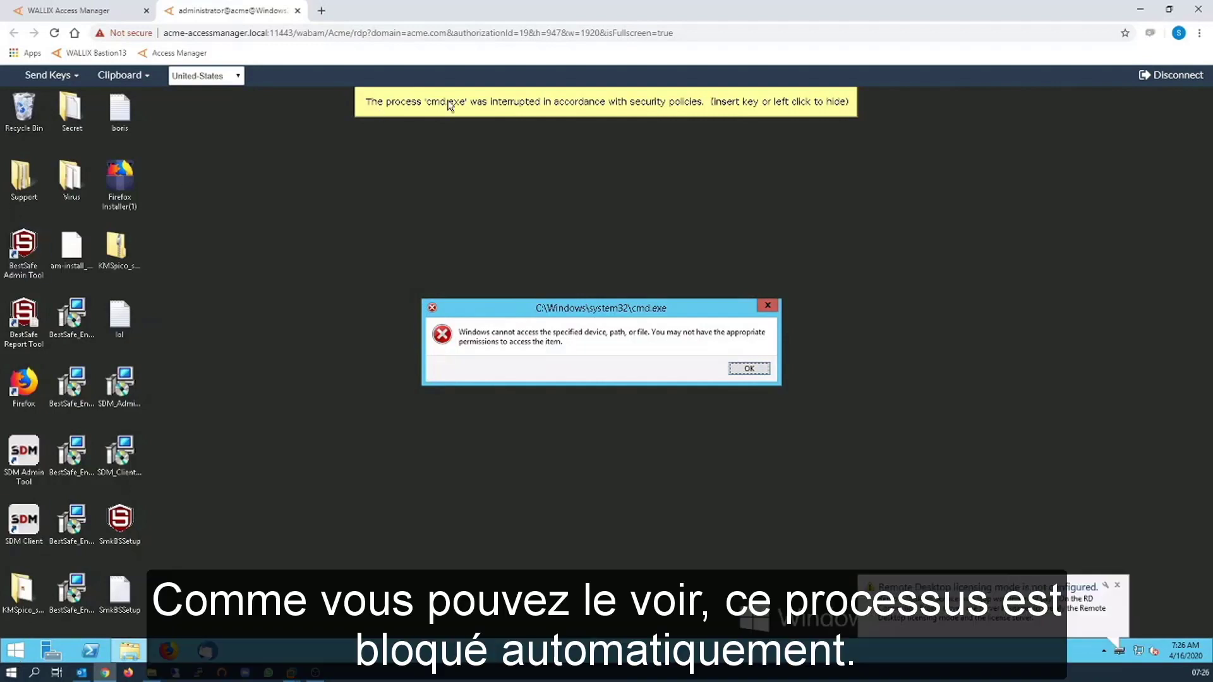
click(756, 371)
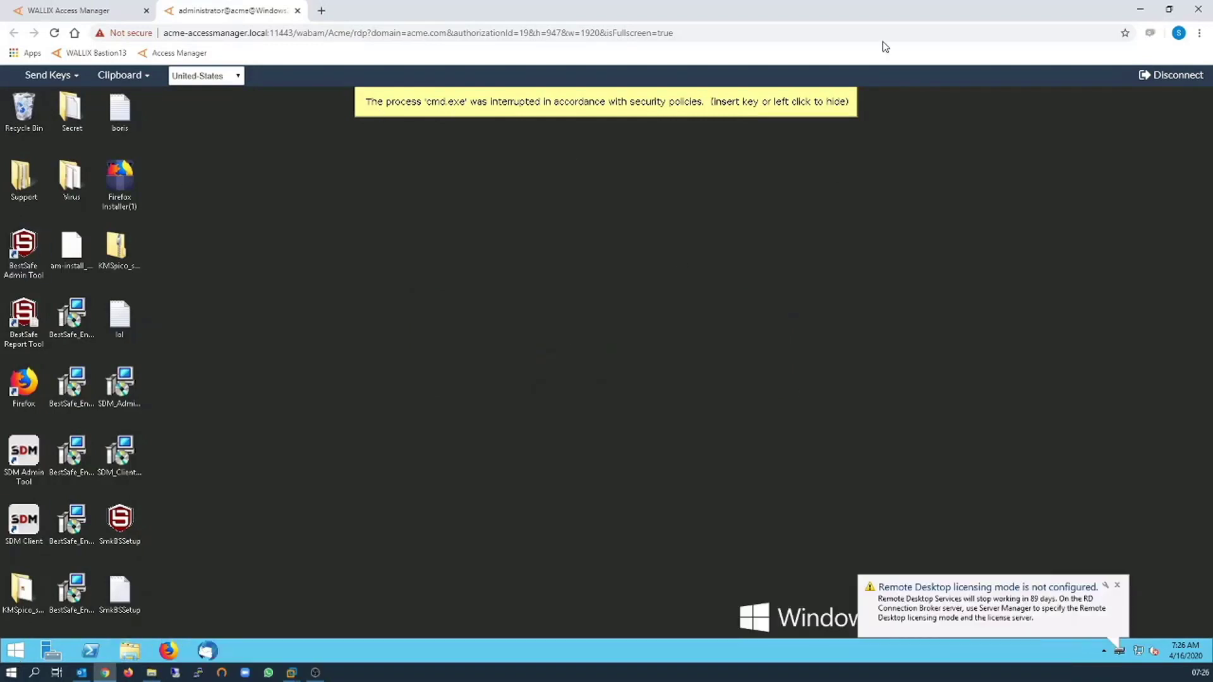
click(844, 108)
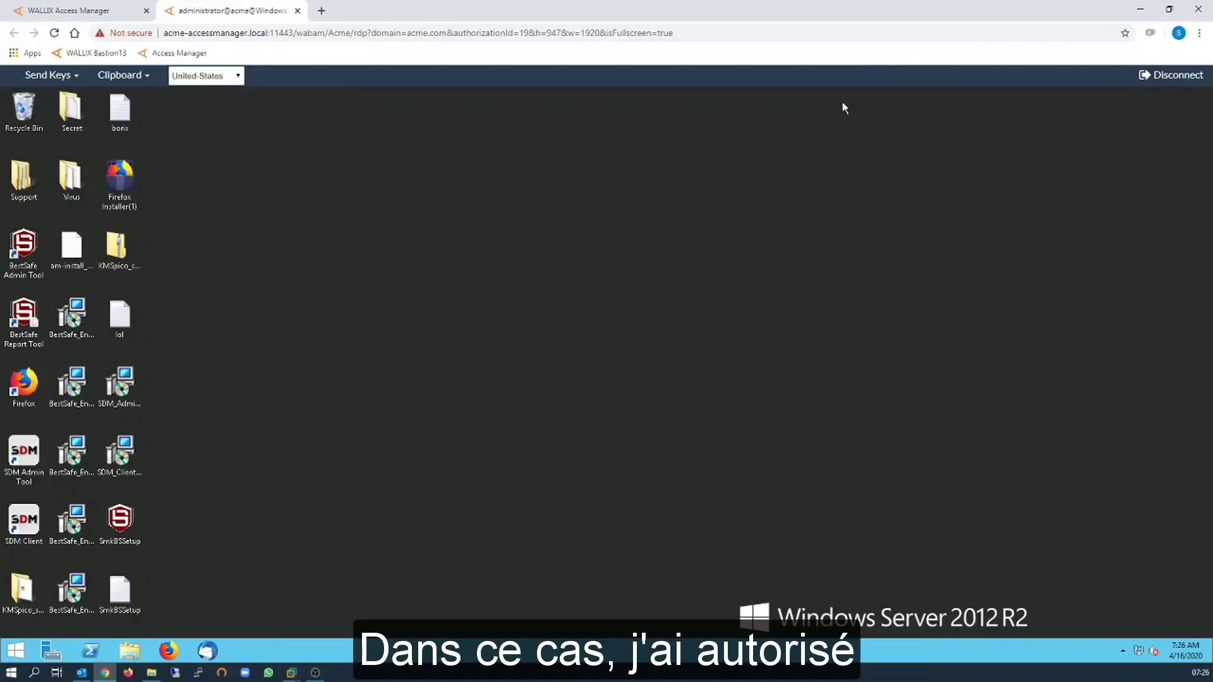
From the server, open a nested Remote Desktop connection to 192.168.10.130 with the account password.
click(16, 652)
text(remote Desktop Connection)
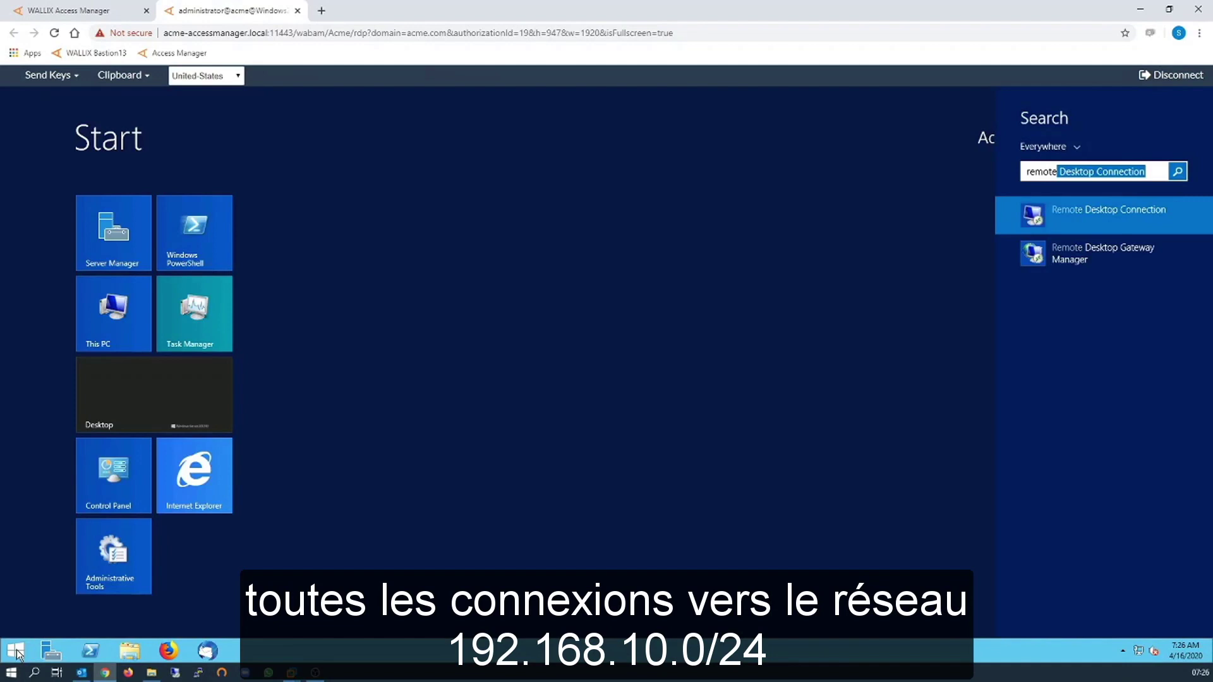
key(Return)
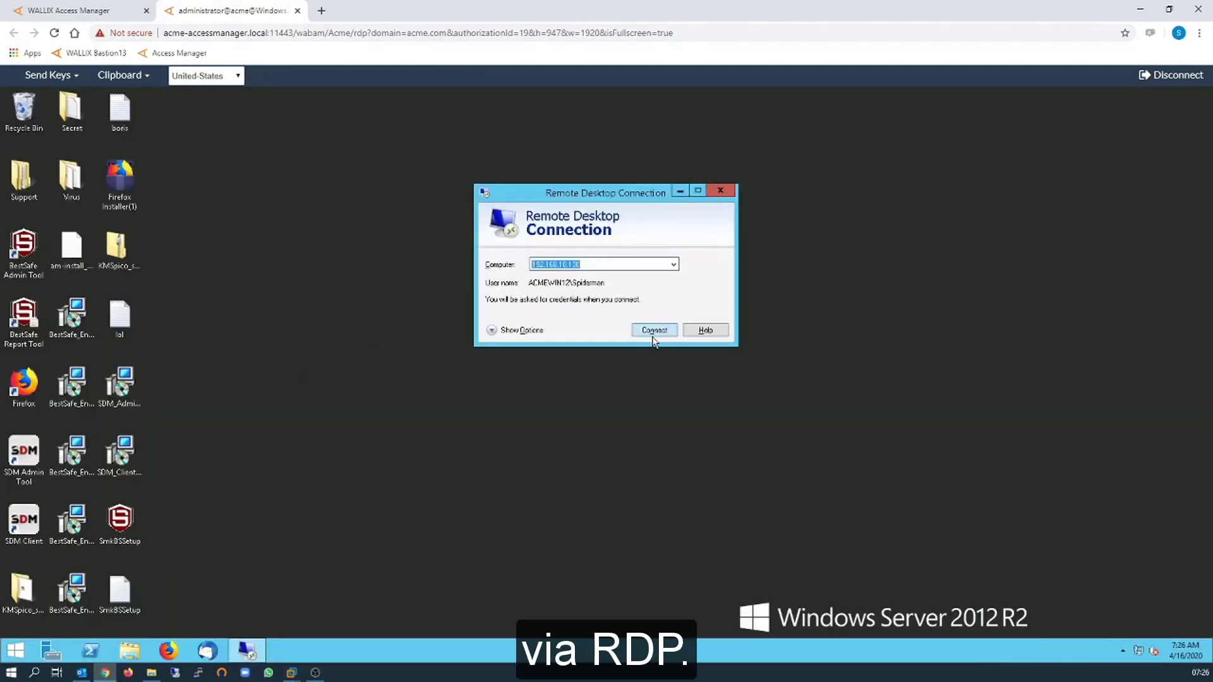
click(654, 334)
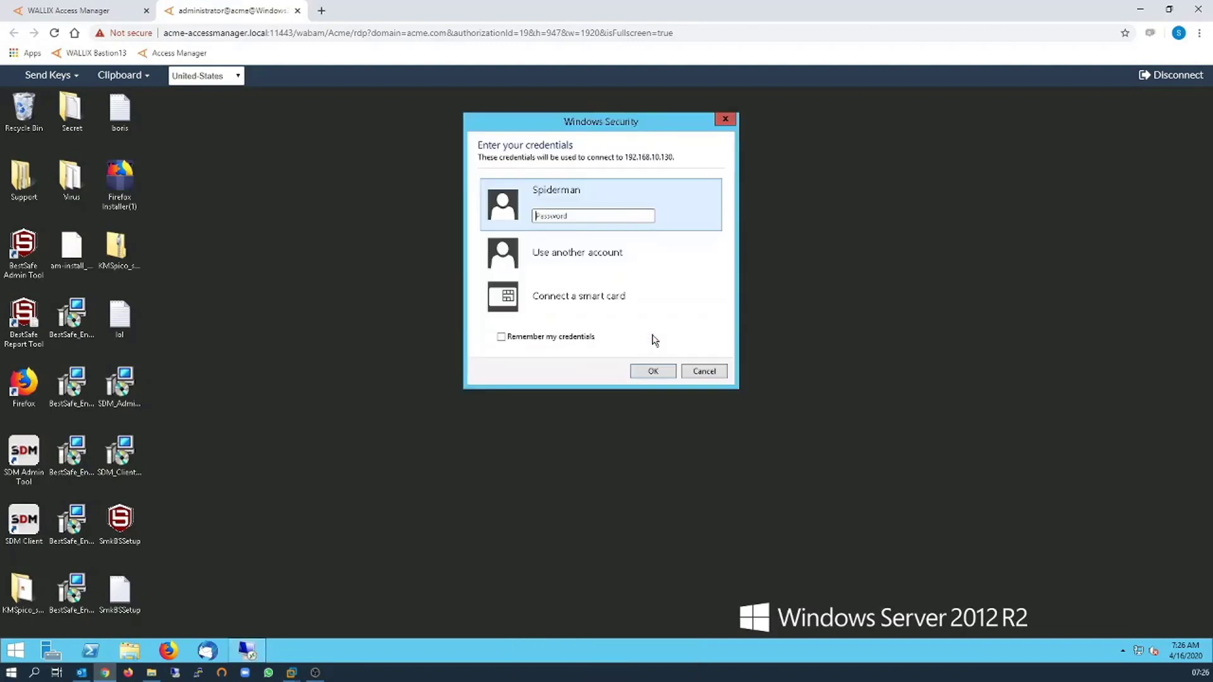
text(********)
key(Return)
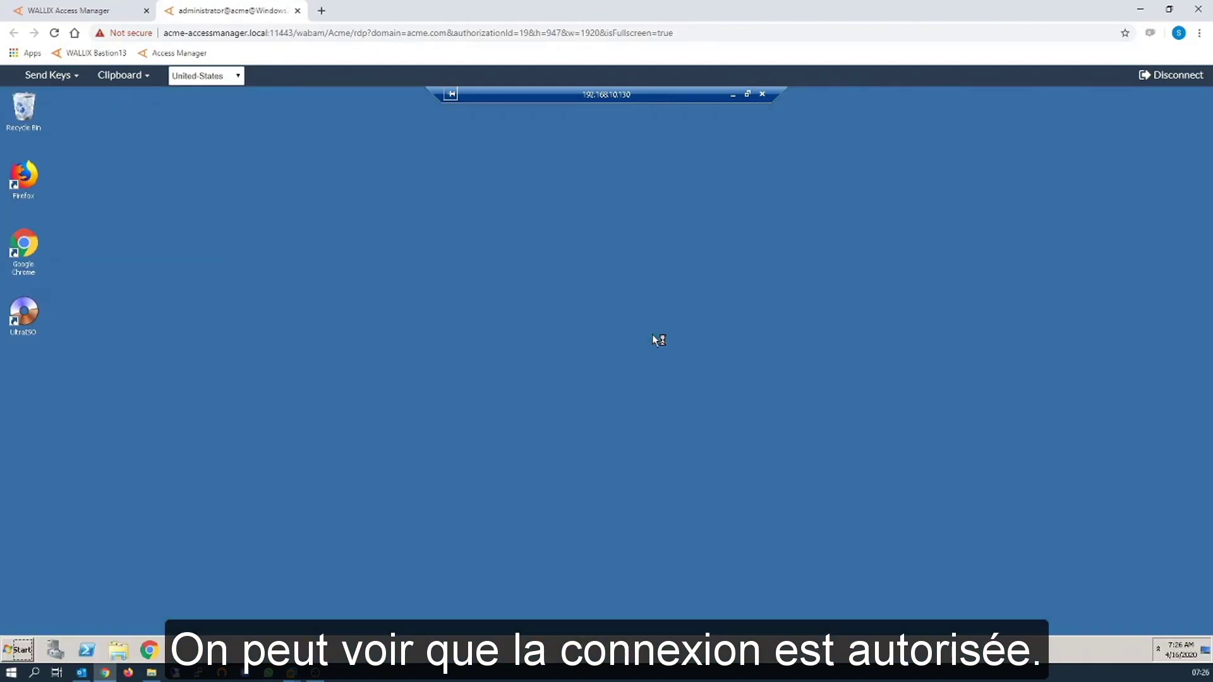
Close the nested remote desktop session and cancel the Shutdown Event Tracker prompt.
click(762, 94)
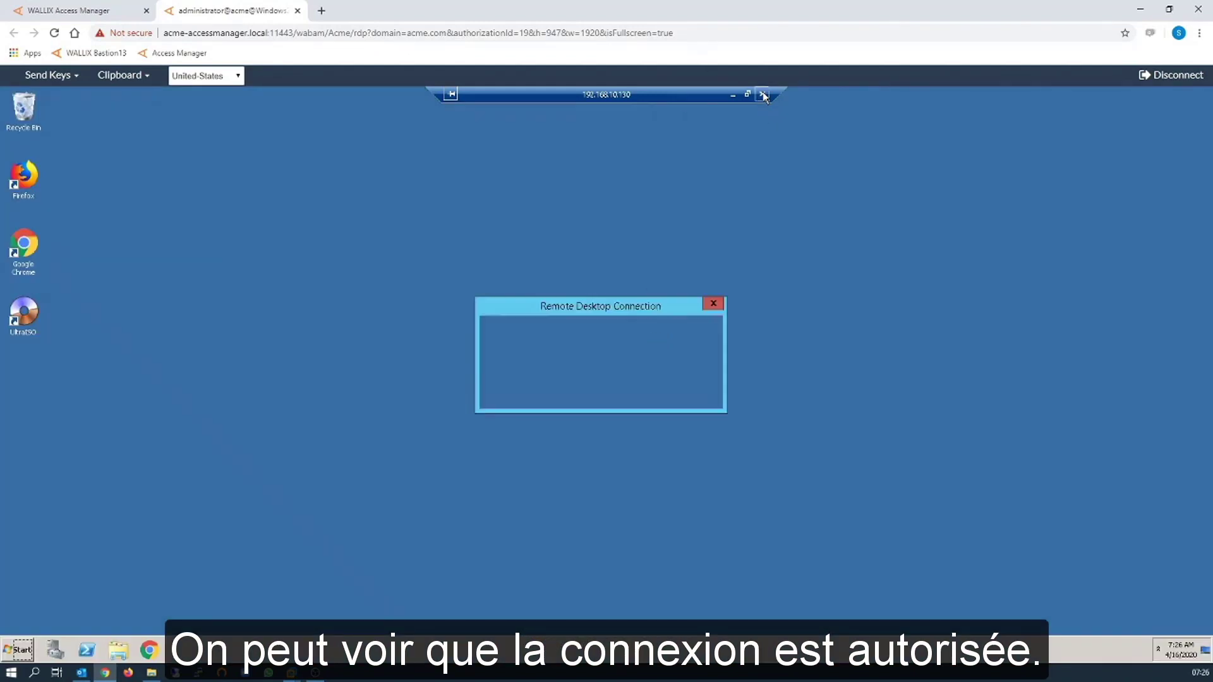
click(660, 396)
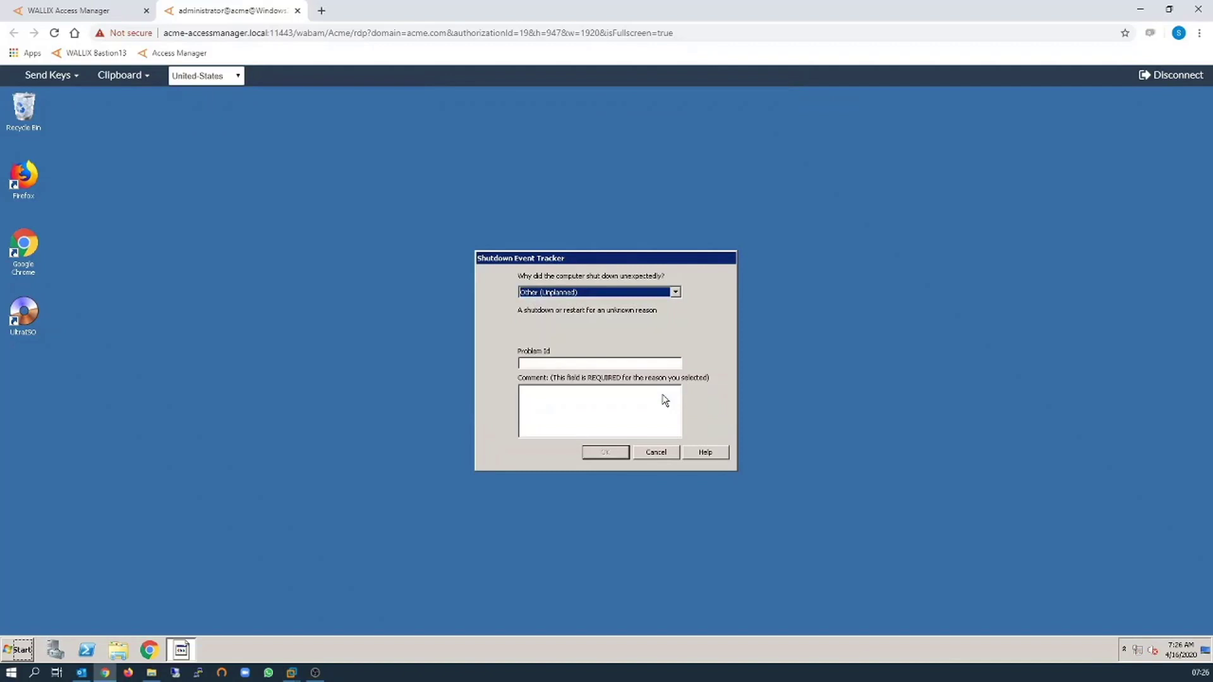
click(661, 450)
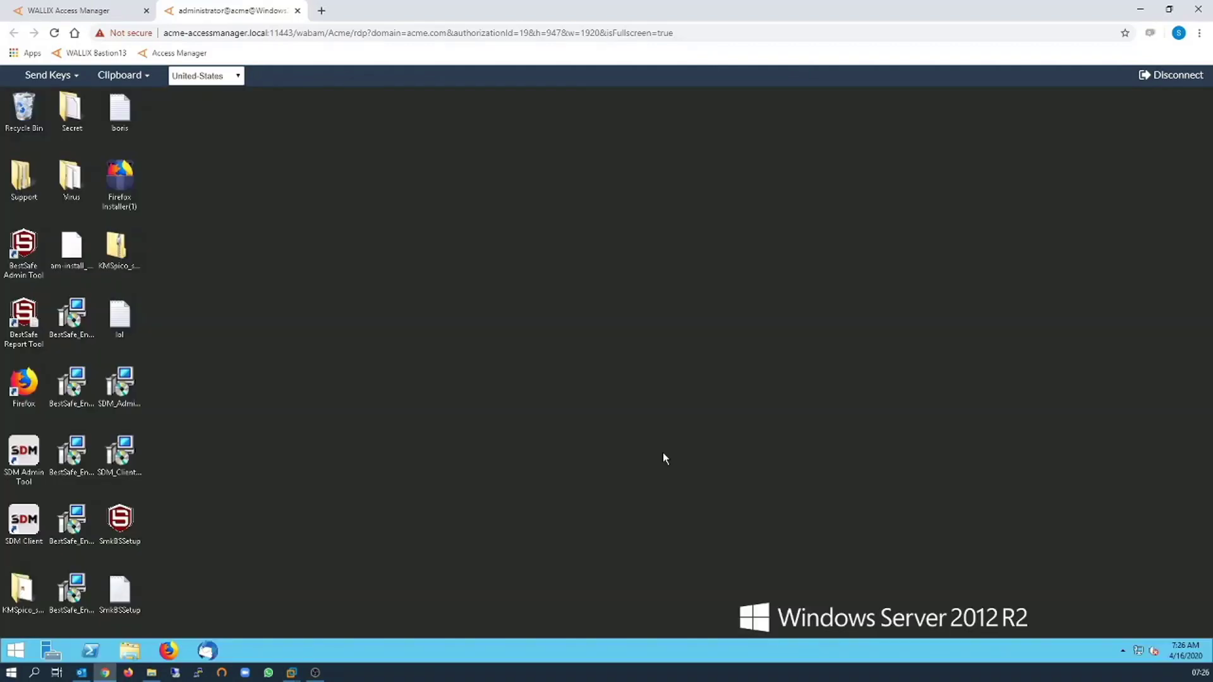
Try Remote Desktop to 192.168.10.130, dismiss the mstsc.exe blocked notice, then disconnect.
click(15, 655)
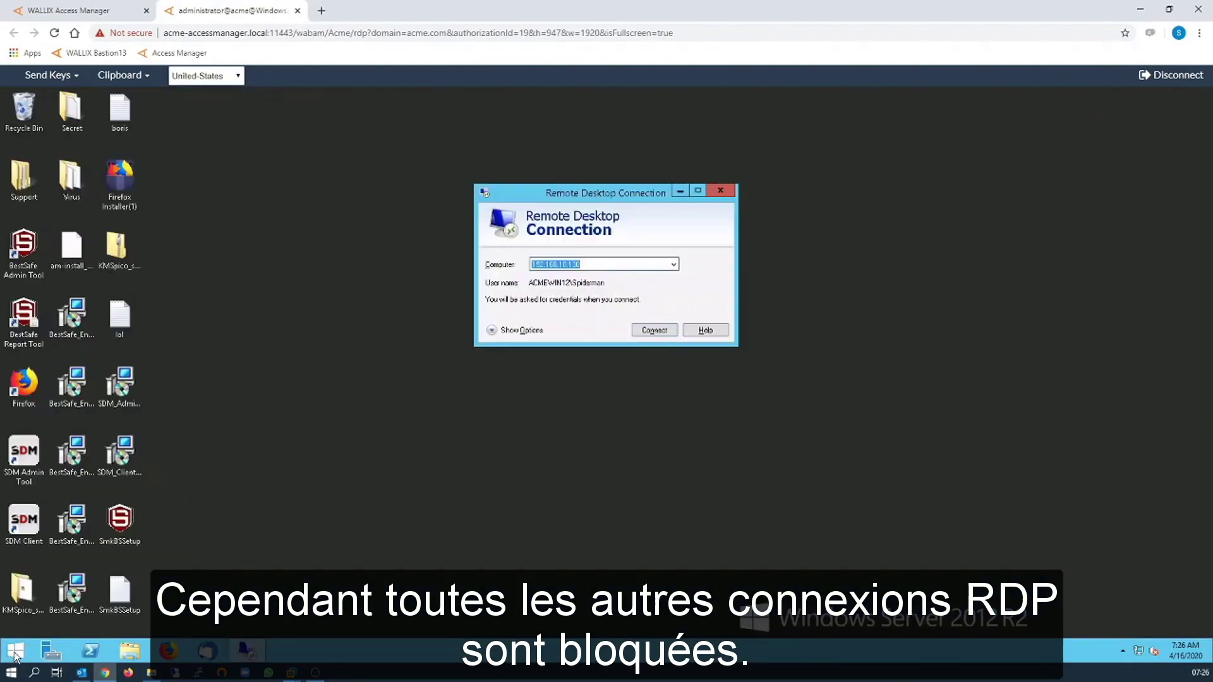
click(557, 264)
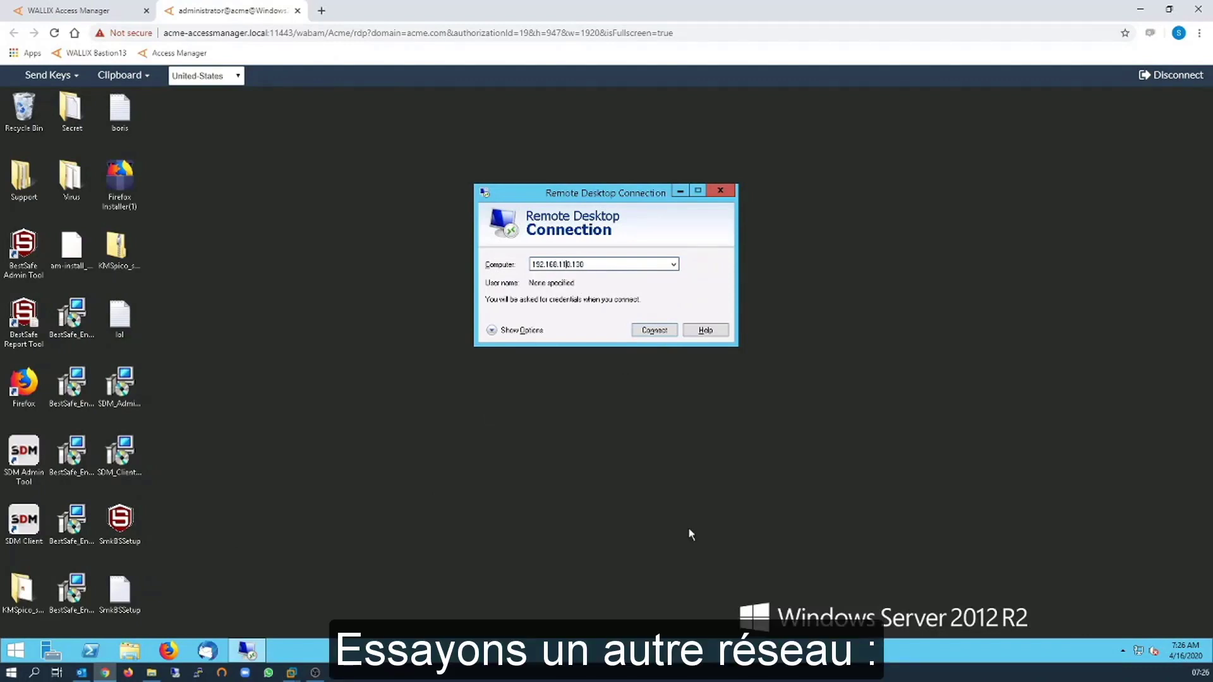
key(Return)
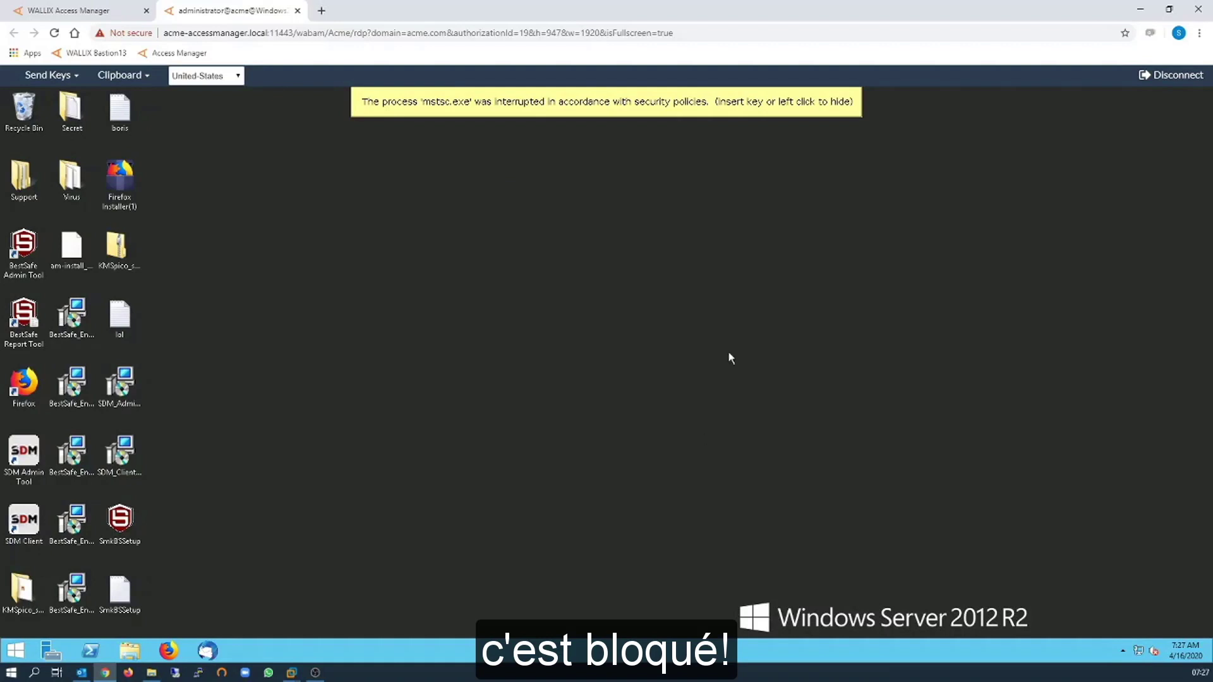
click(732, 106)
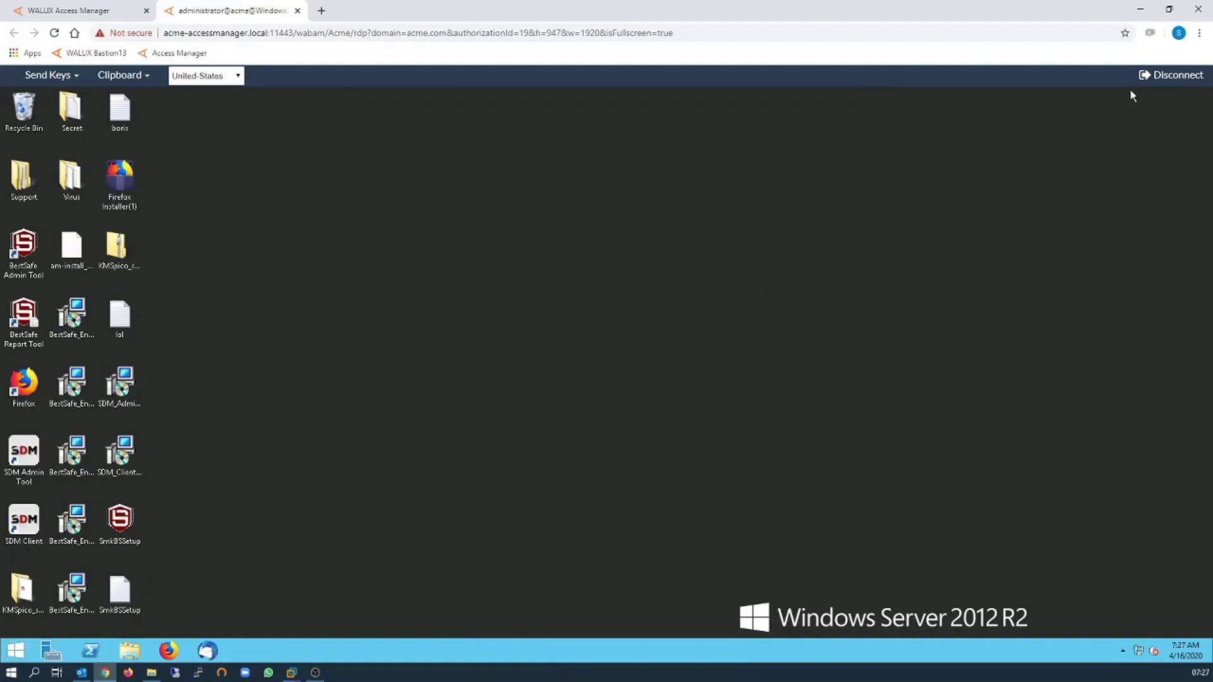
click(1172, 75)
Confirm leaving the RDP session, then sign out of the current account.
click(775, 199)
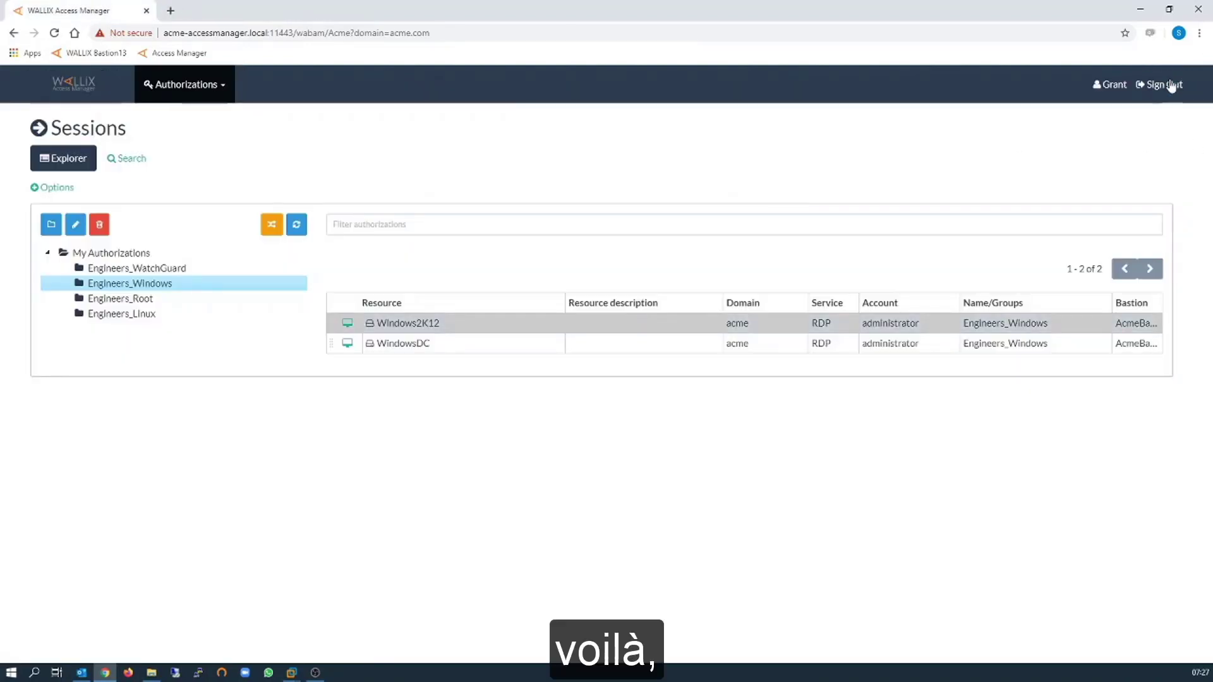
click(1171, 90)
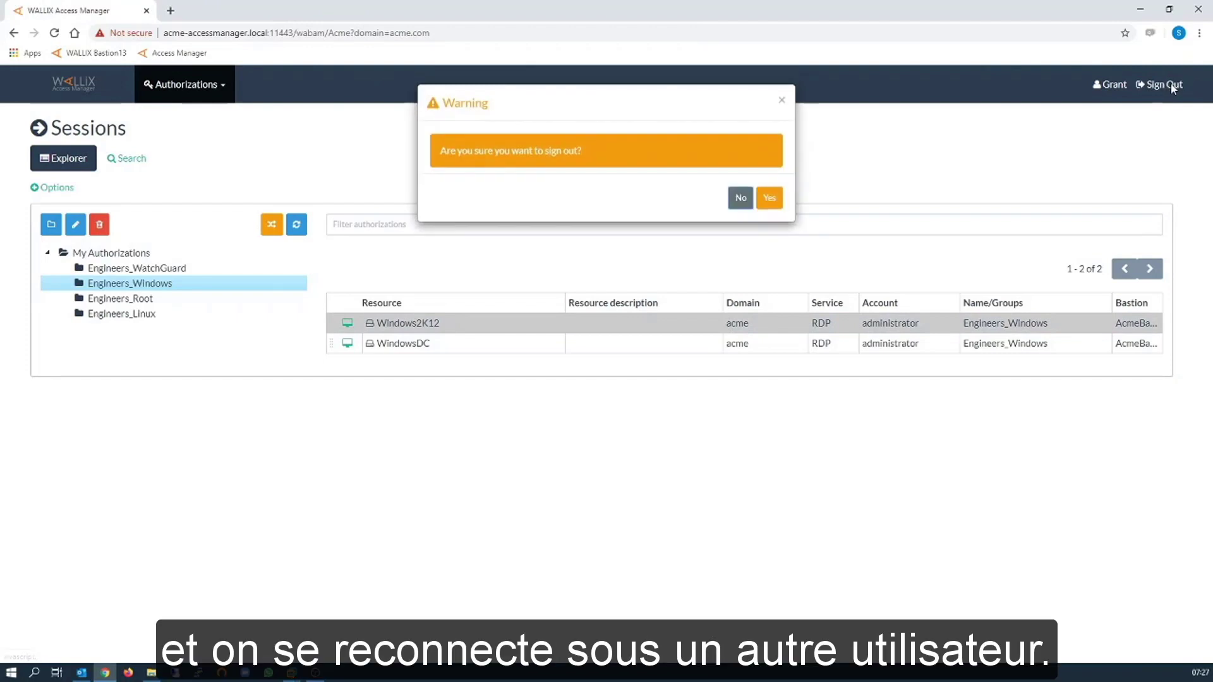
click(772, 196)
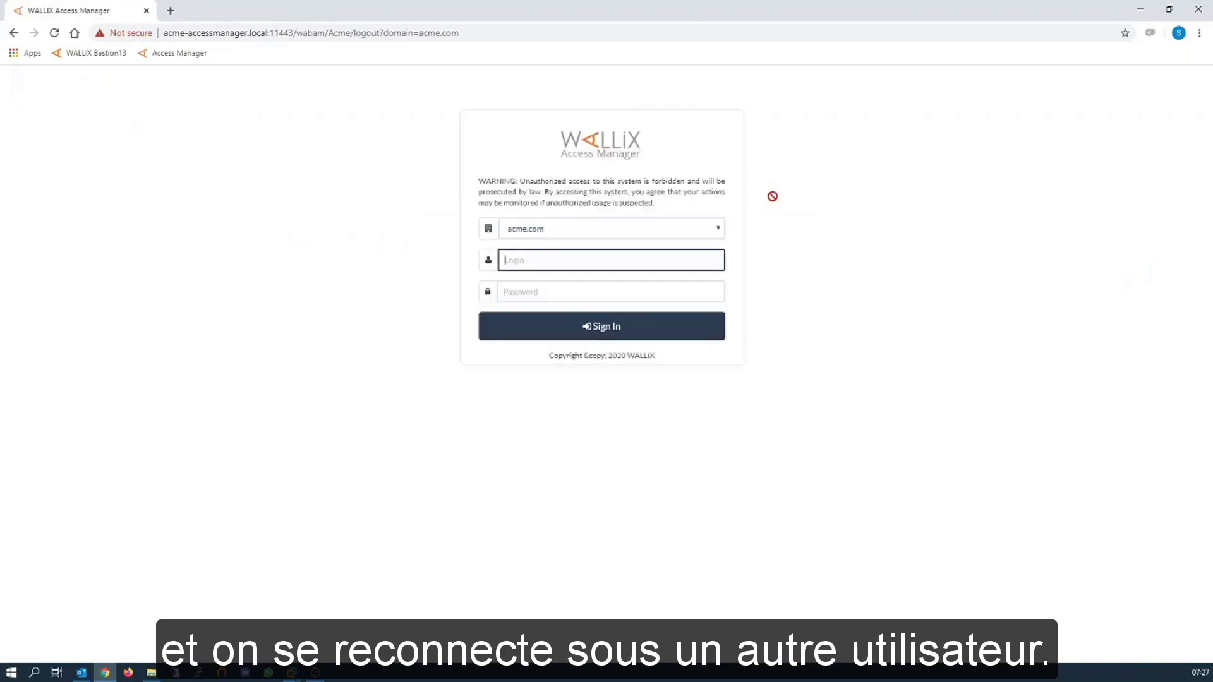
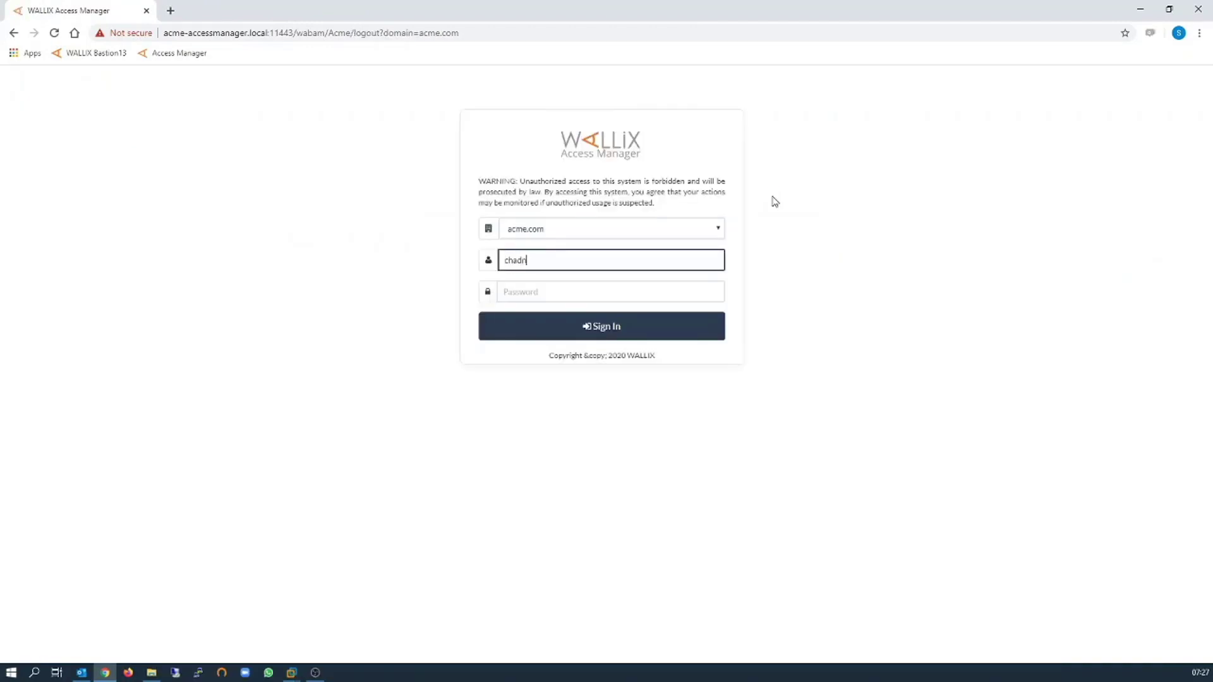
Sign in with the other user's e-mail login and password.
key(Tab)
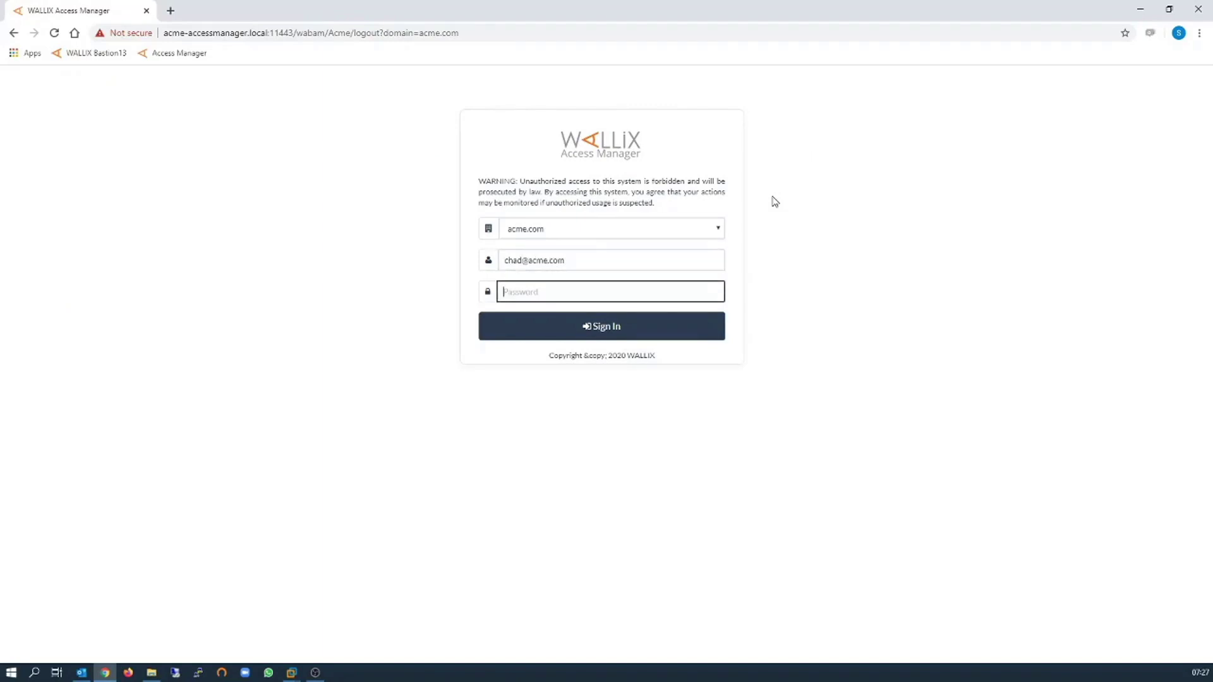
text(*********)
key(Return)
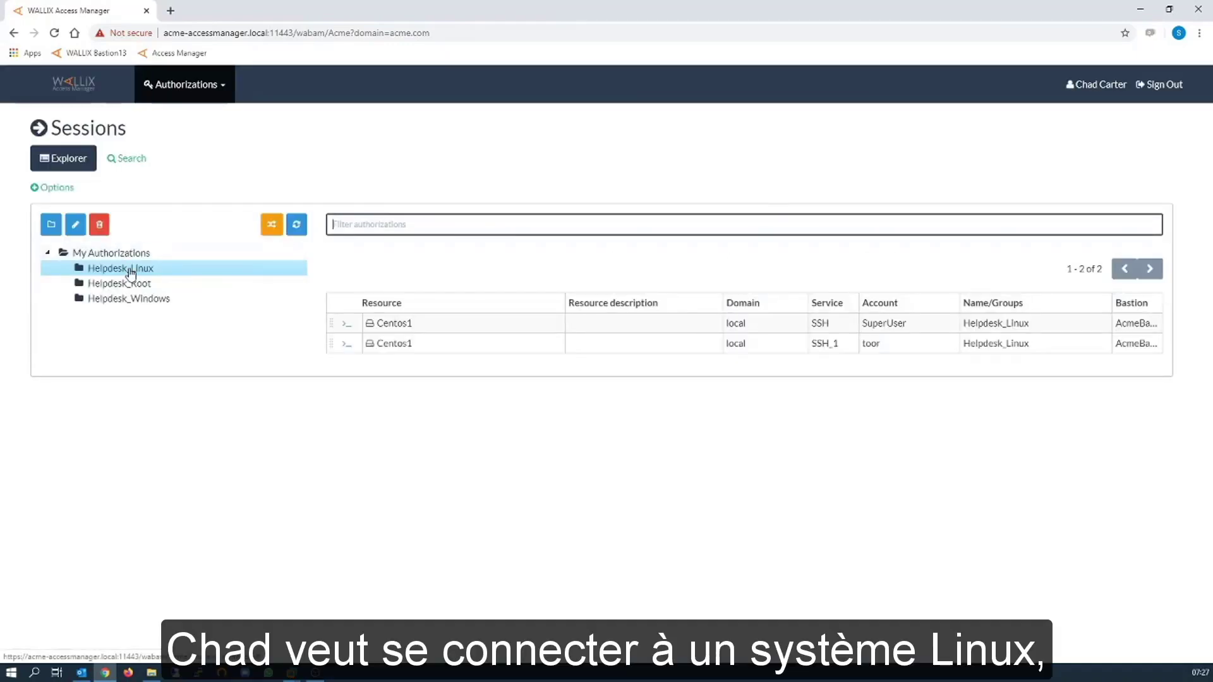
Open an SSH shell session on the Centos1 SuperUser authorization.
click(346, 325)
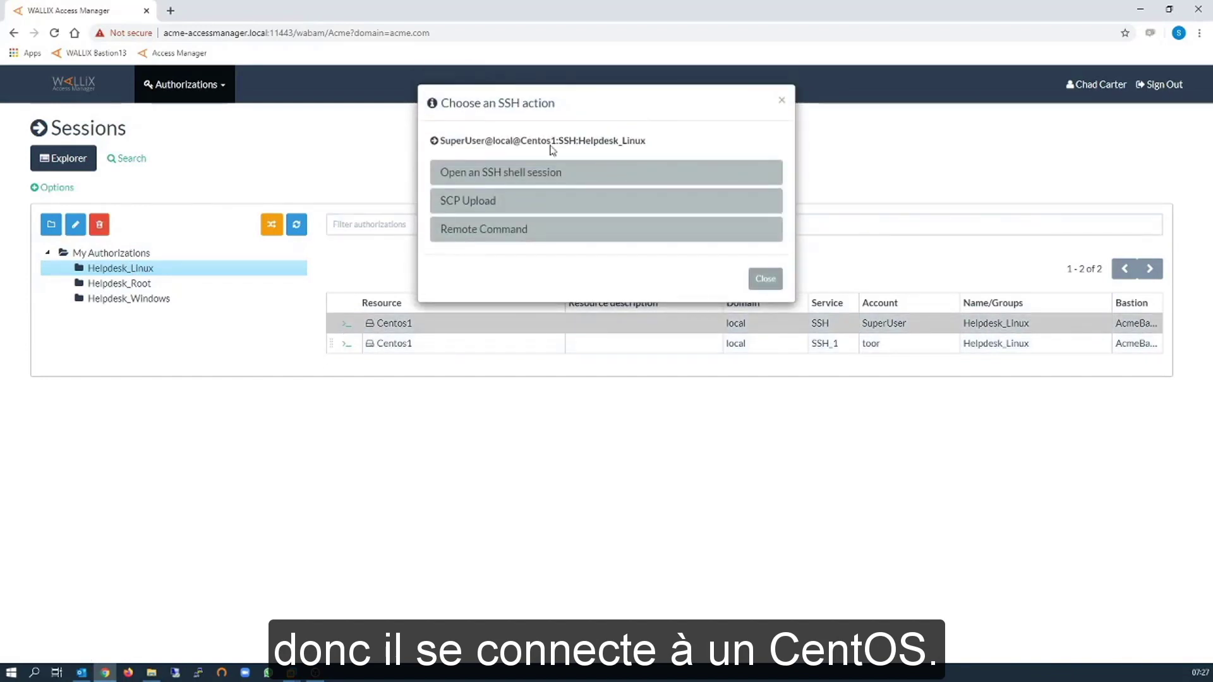
click(532, 174)
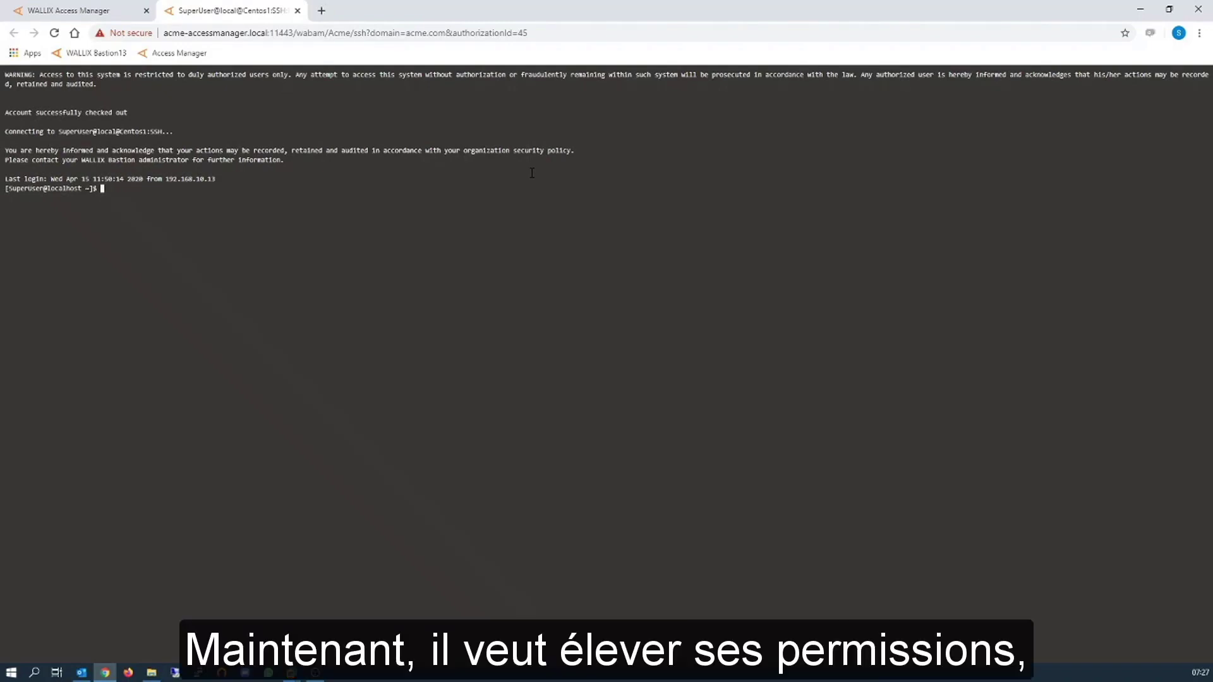
Run sudo -i in the Centos1 shell and close the Unauthorized Pattern Detected warning.
text(sudo -i)
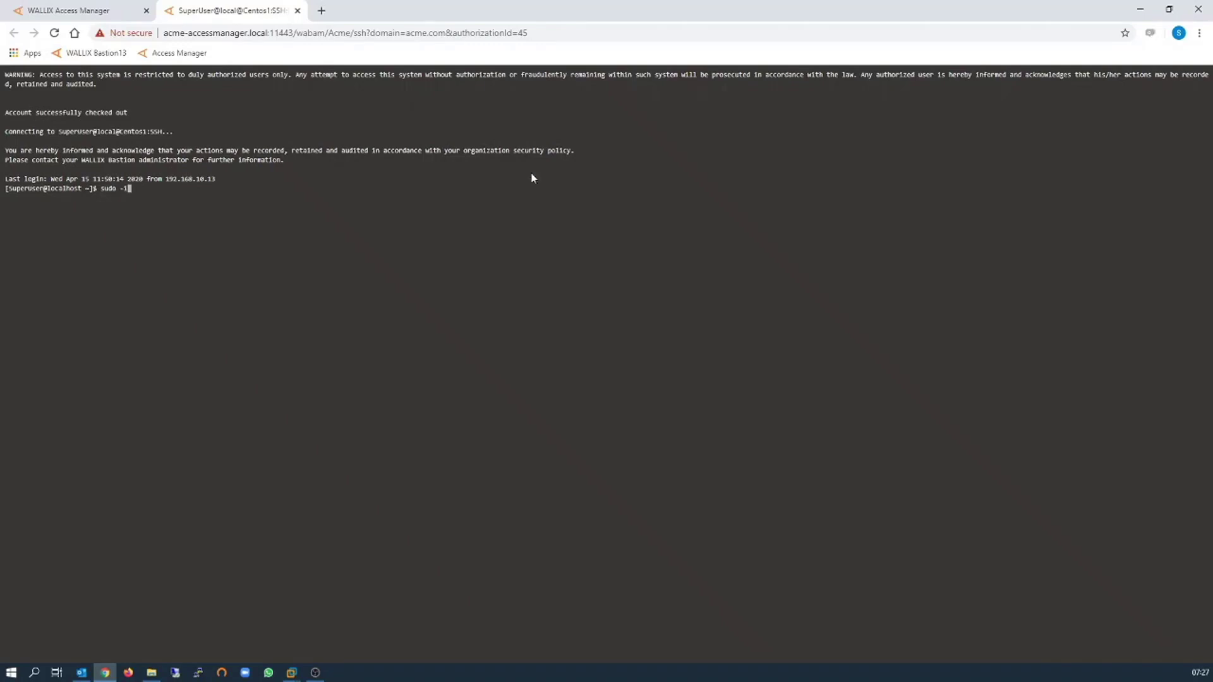
key(Return)
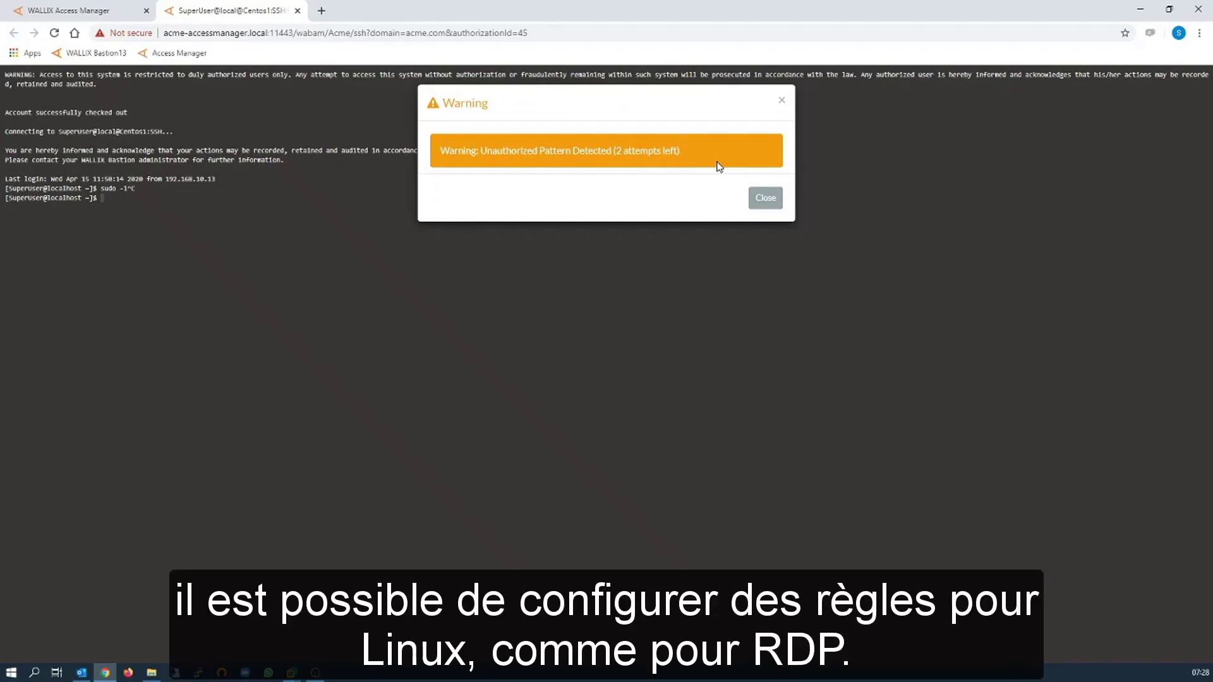
click(767, 200)
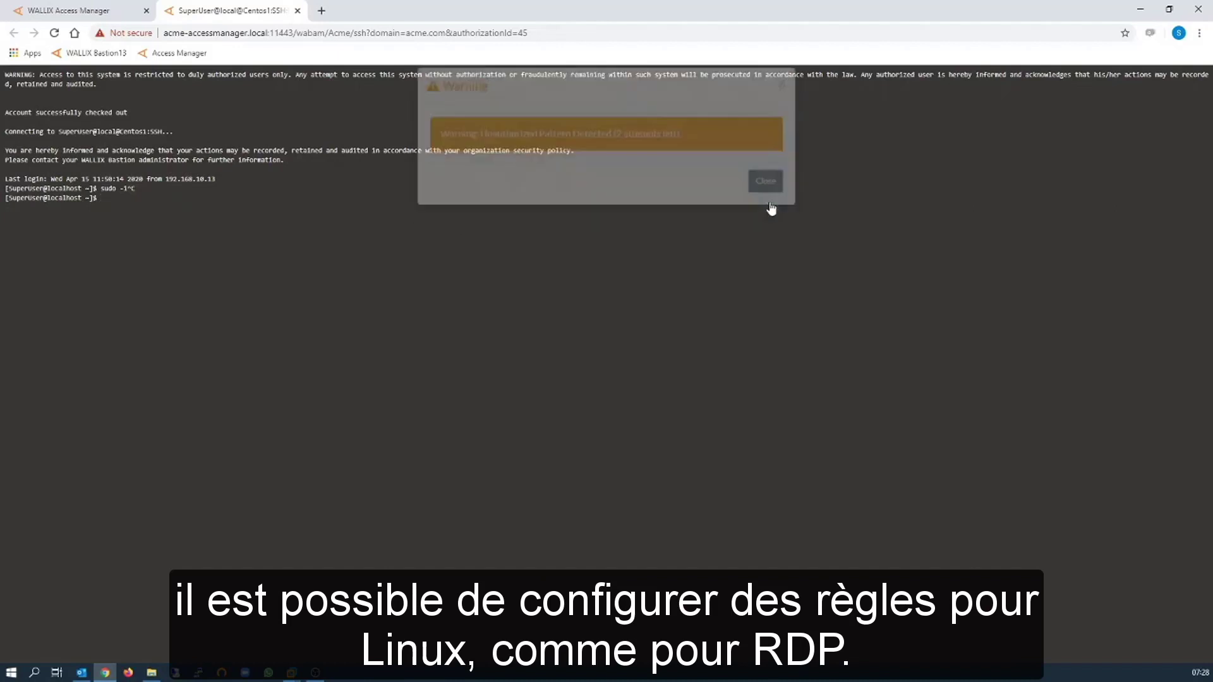